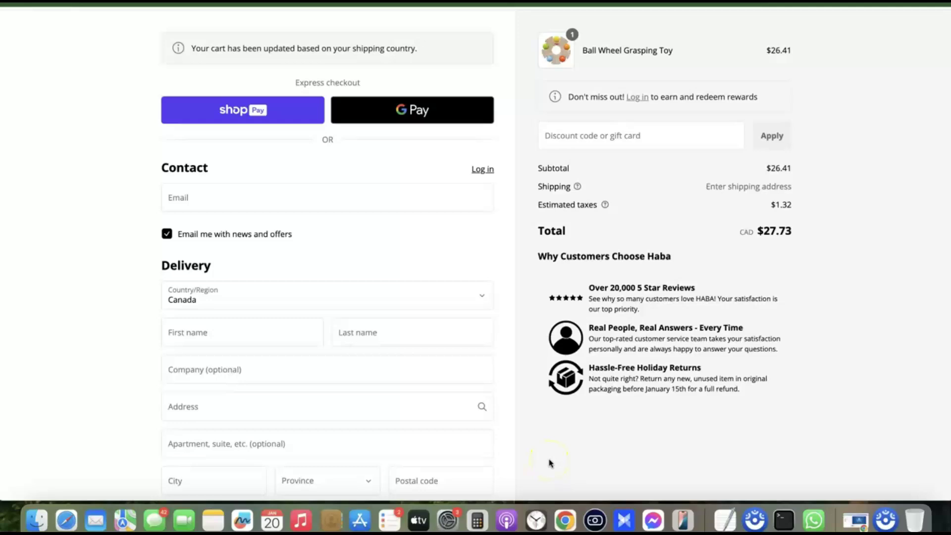
Look over the HABA checkout form, then open a new blank Chrome tab
scroll(416, 301, "down", 3)
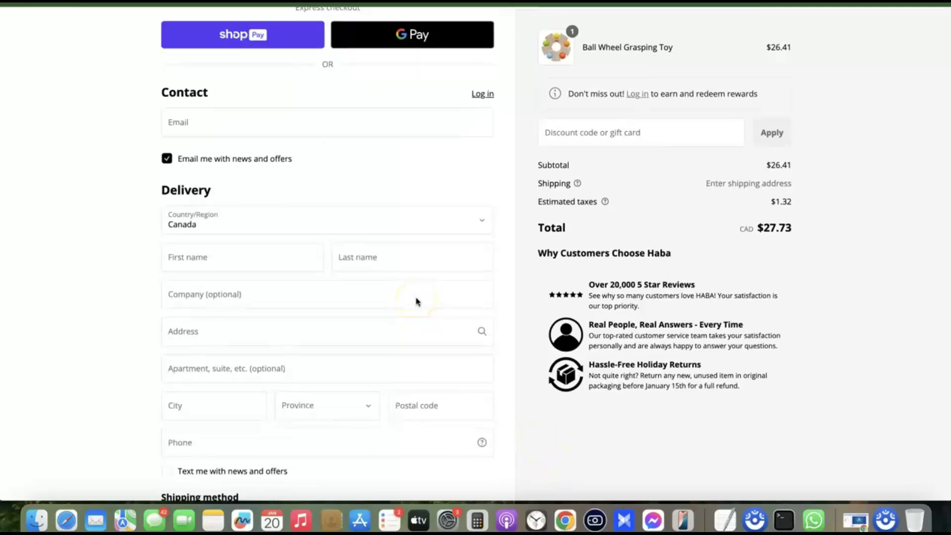
scroll(451, 292, "down", 5)
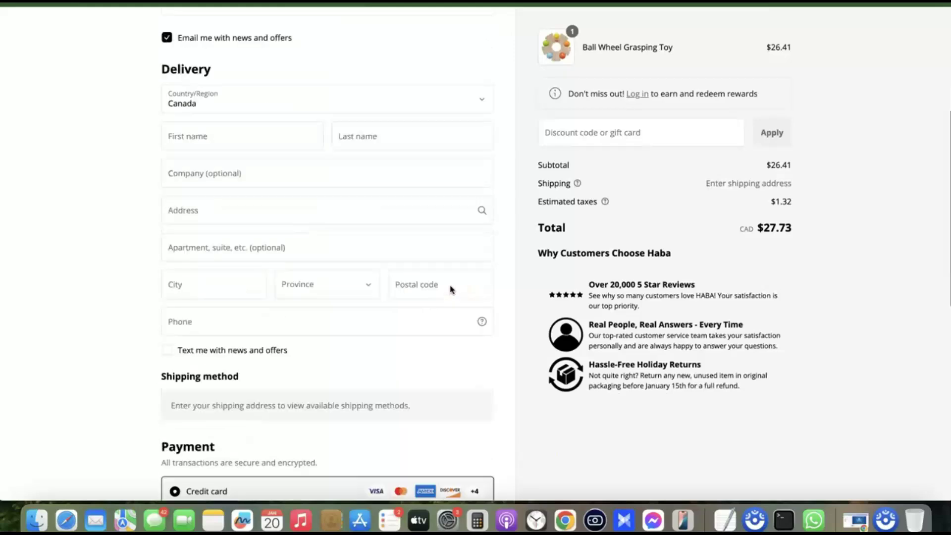
scroll(450, 289, "down", 8)
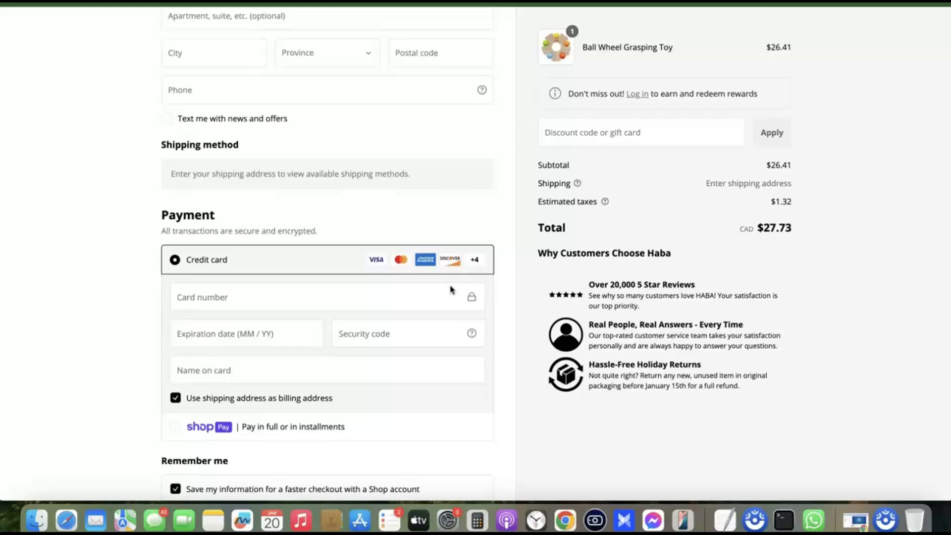
scroll(450, 290, "down", 1)
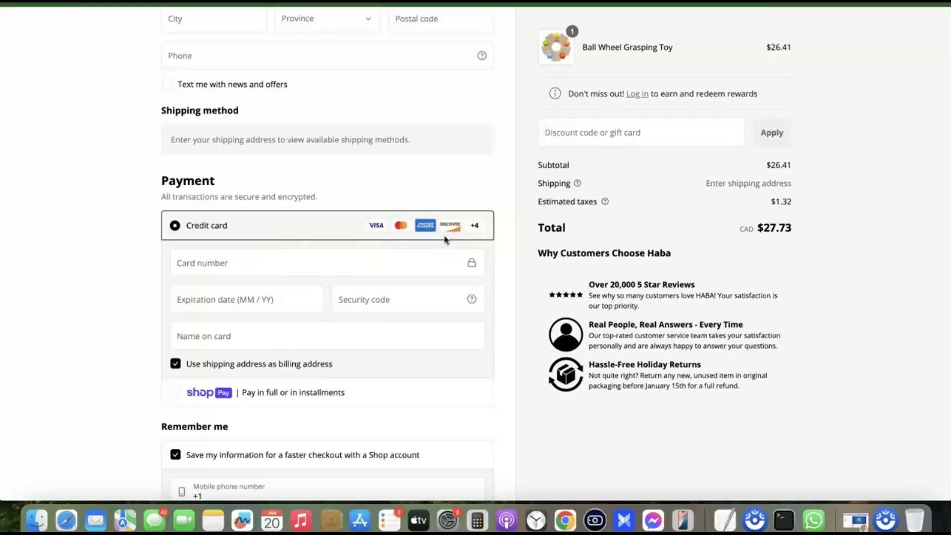
scroll(444, 240, "up", 10)
scroll(435, 234, "down", 4)
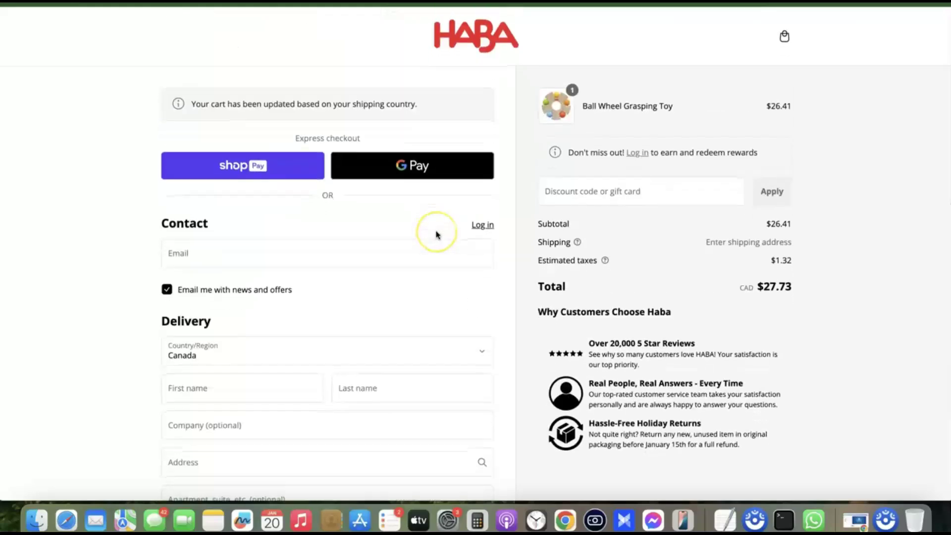
scroll(435, 234, "down", 1)
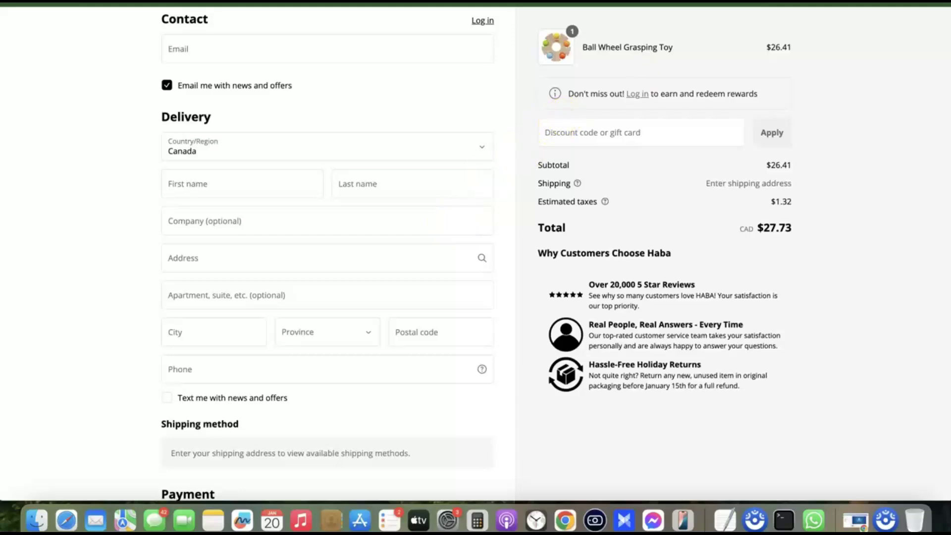
key("super+t")
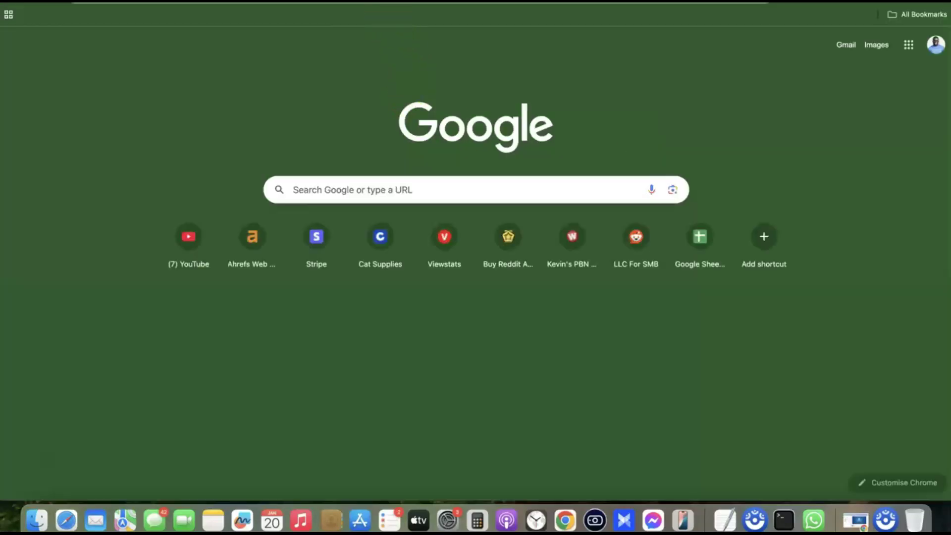
Search Google for 'shopify payment gateway' and go to Shopify's Online payment gateways page
type("shopify payment gateway")
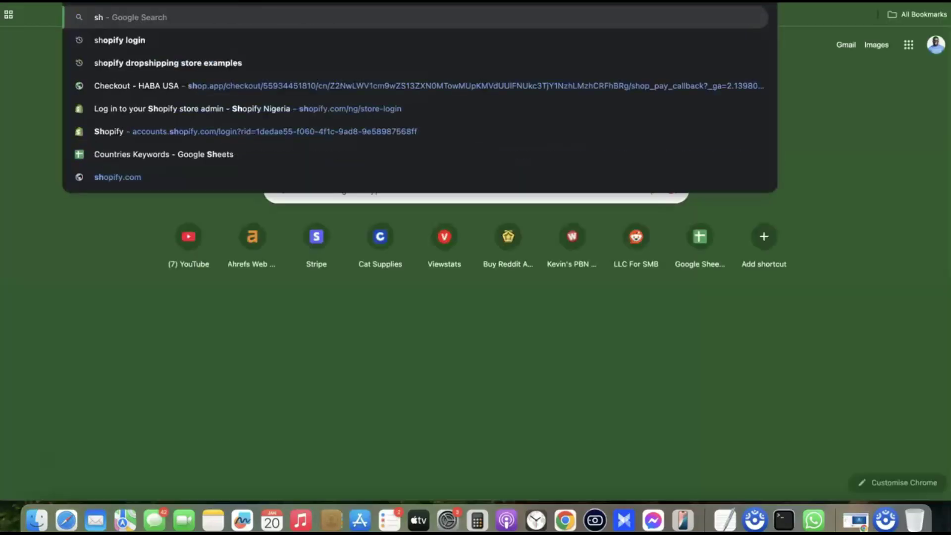
key("Return")
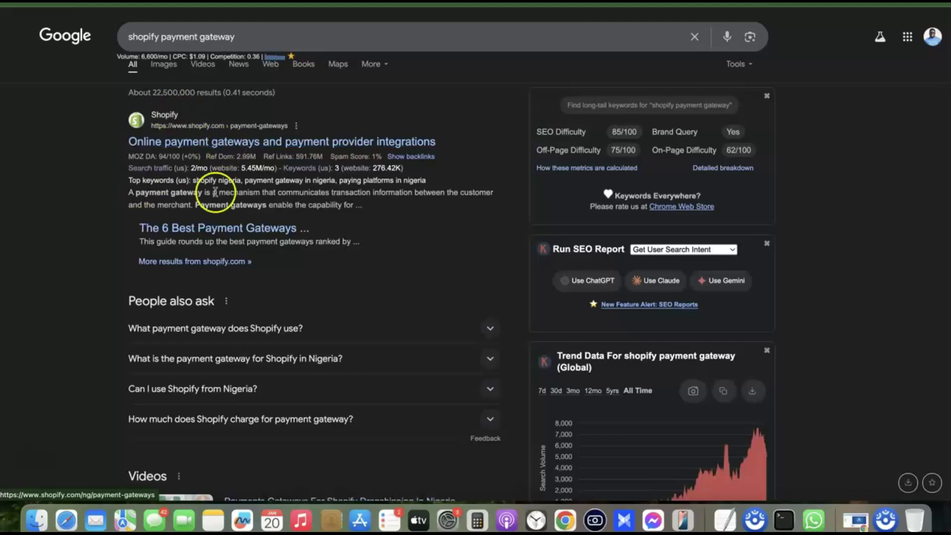
mouse_move(146, 155)
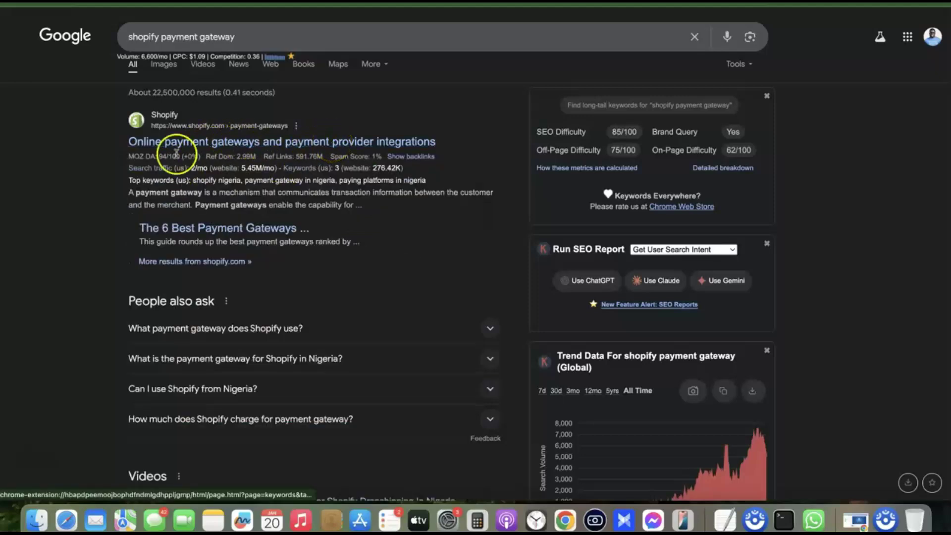
left_click(345, 144)
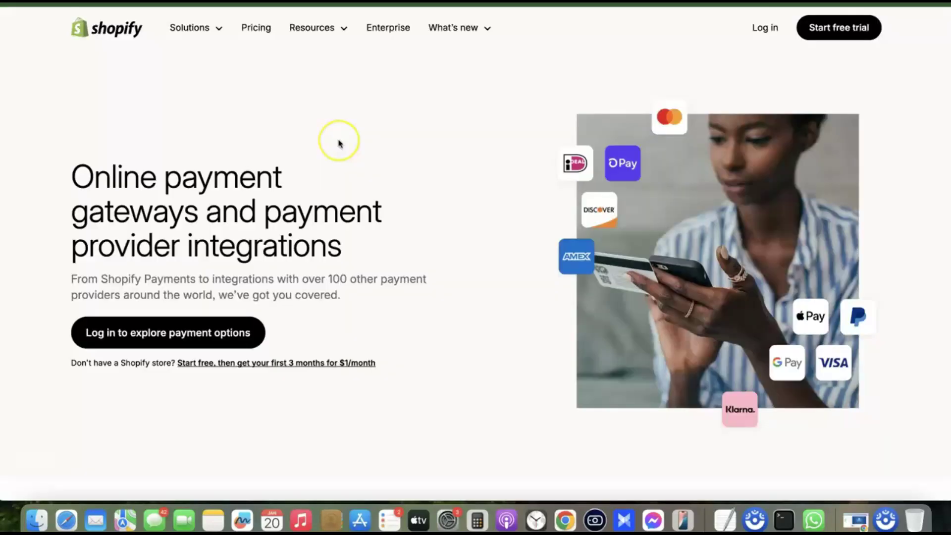
Filter the providers by country to South Africa and highlight Paystack as the preferred provider
scroll(337, 141, "down", 10)
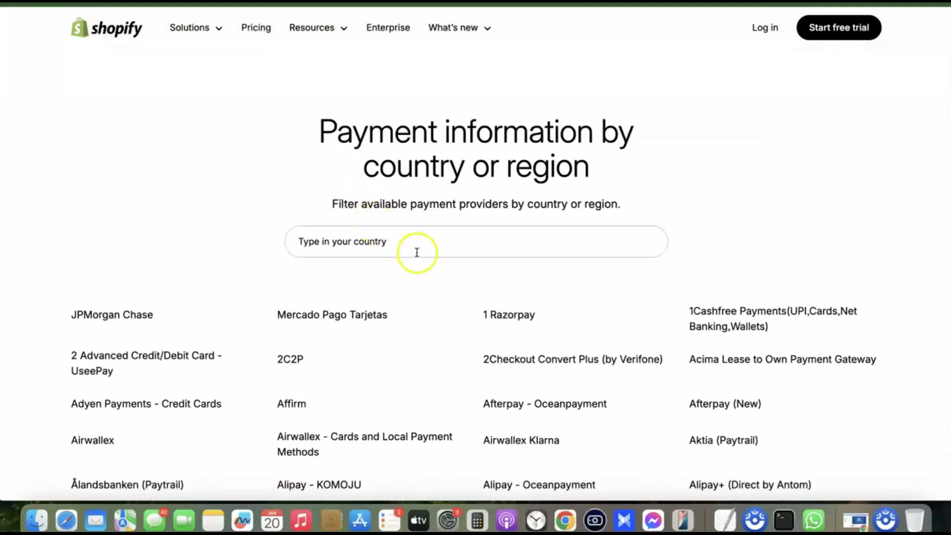
scroll(418, 240, "down", 2)
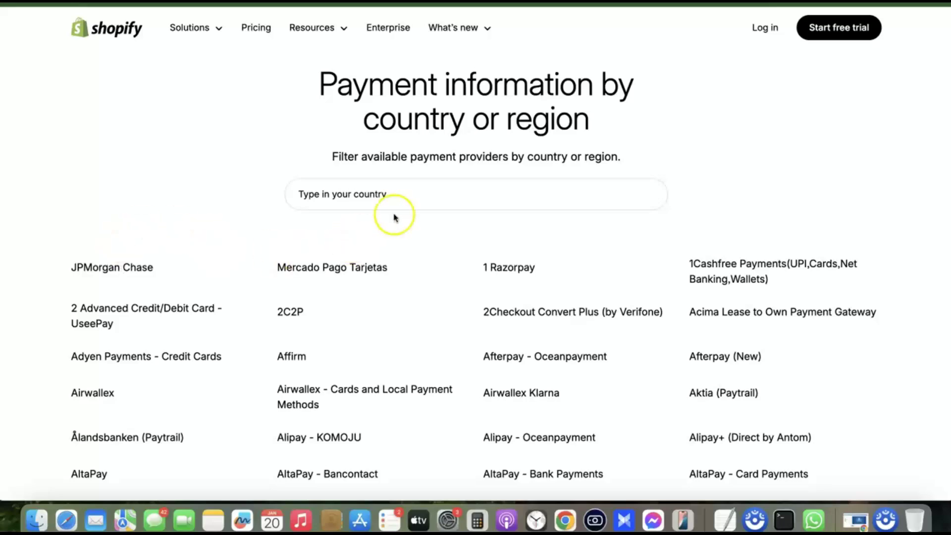
left_click(399, 200)
type("South Africa")
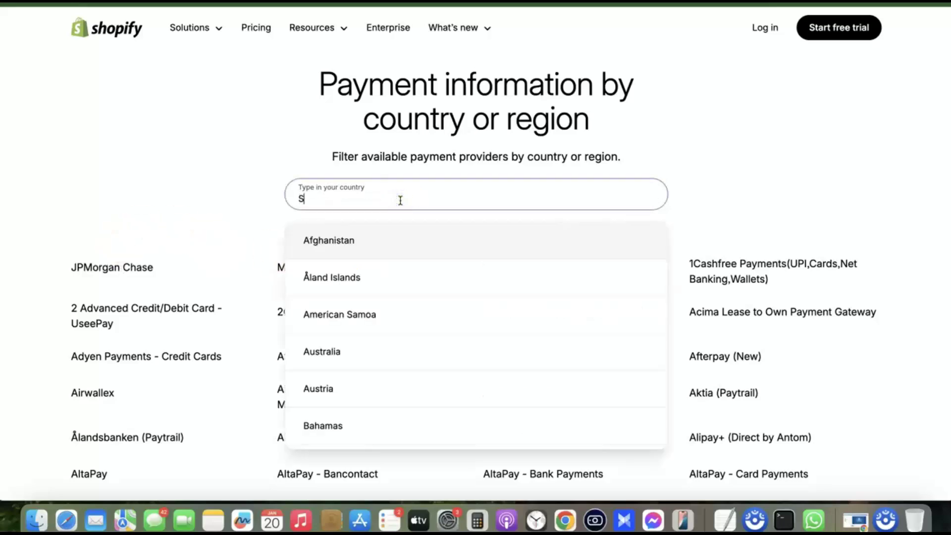
left_click(363, 250)
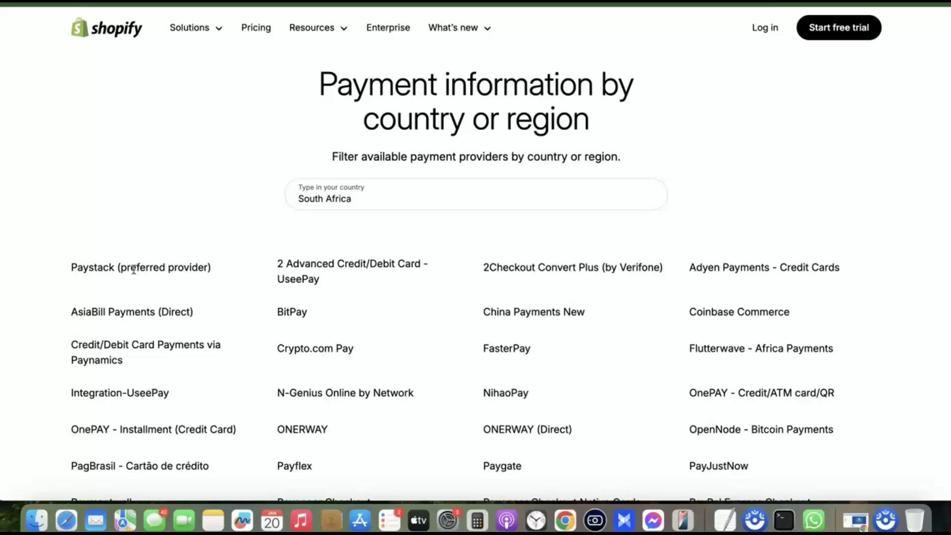
left_click(107, 252)
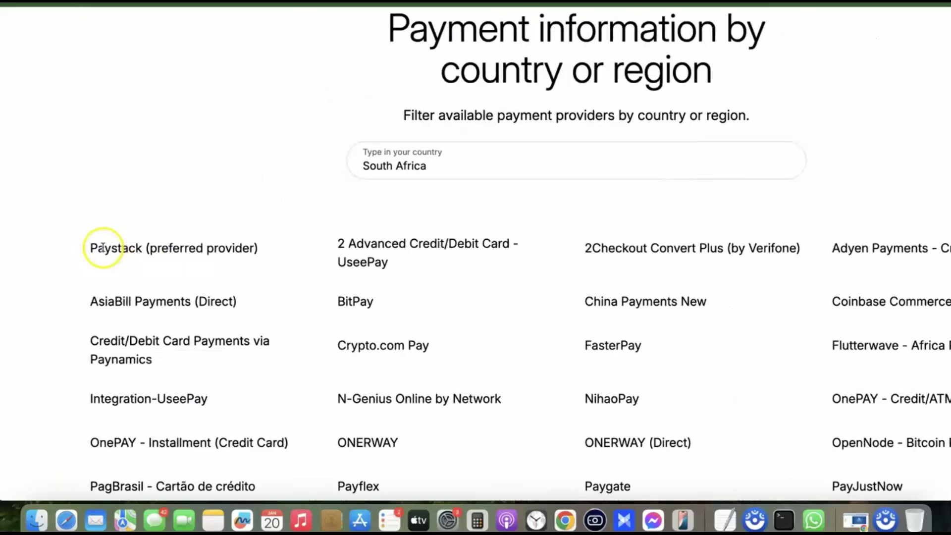
left_click_drag(103, 246, 265, 246)
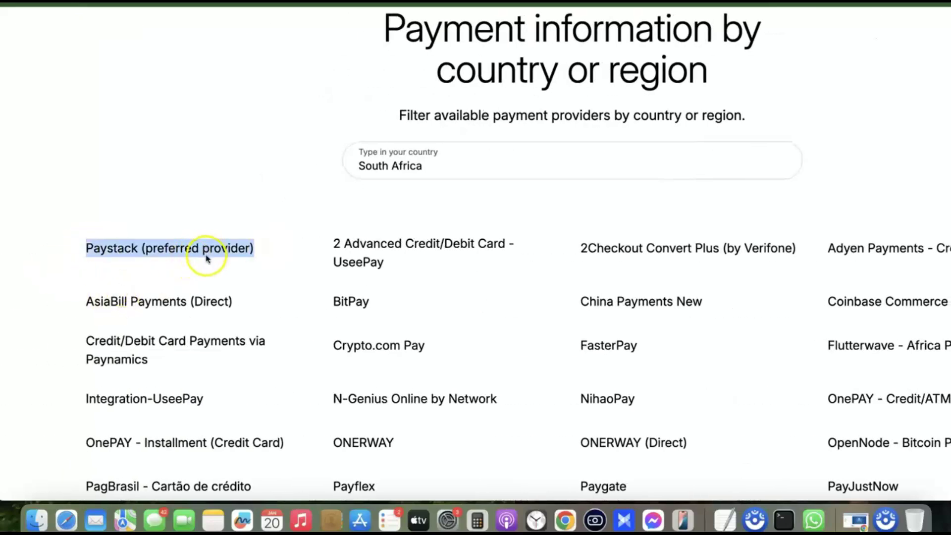
Replace the South Africa country filter with Ghana
triple_click(396, 172)
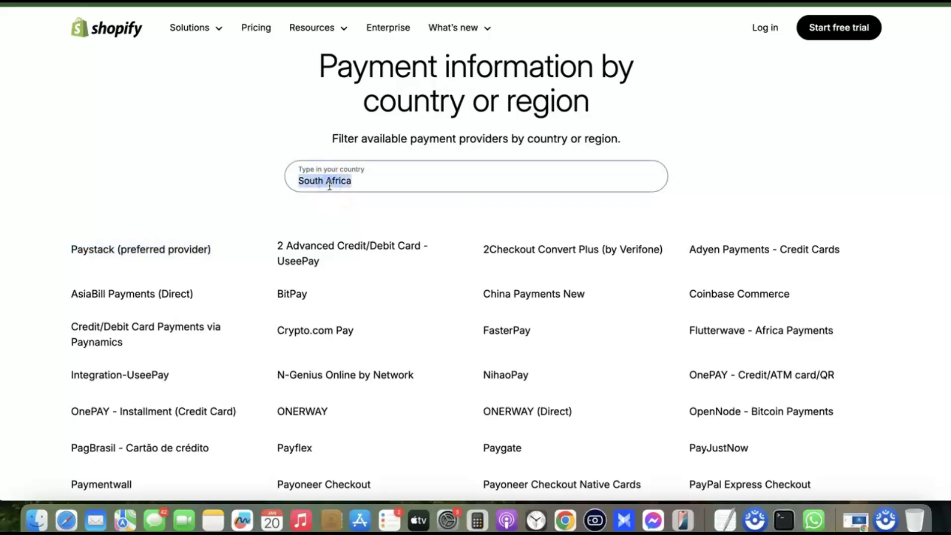
type("Gh")
left_click(319, 205)
Confirm Ghana's providers (Paystack preferred), then switch the country filter to the Philippines
left_click(267, 164)
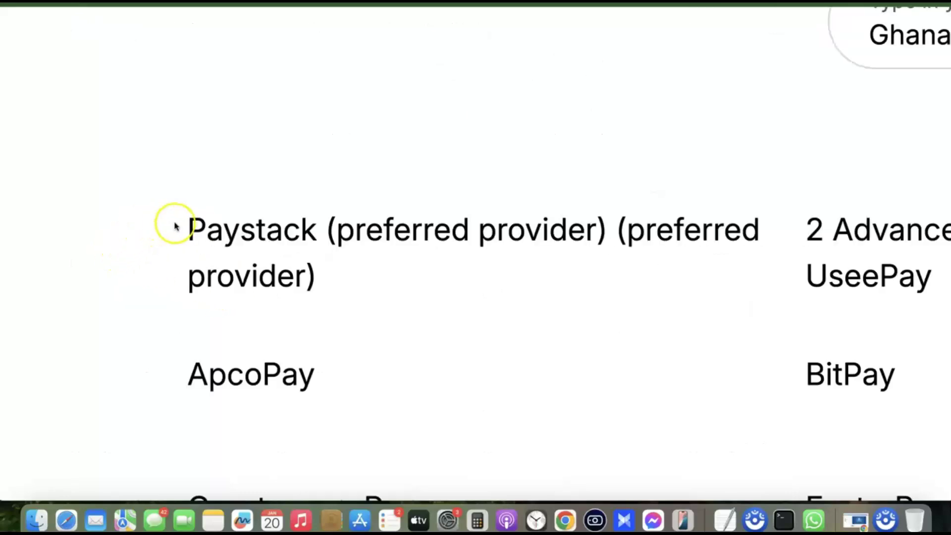
left_click_drag(174, 225, 333, 271)
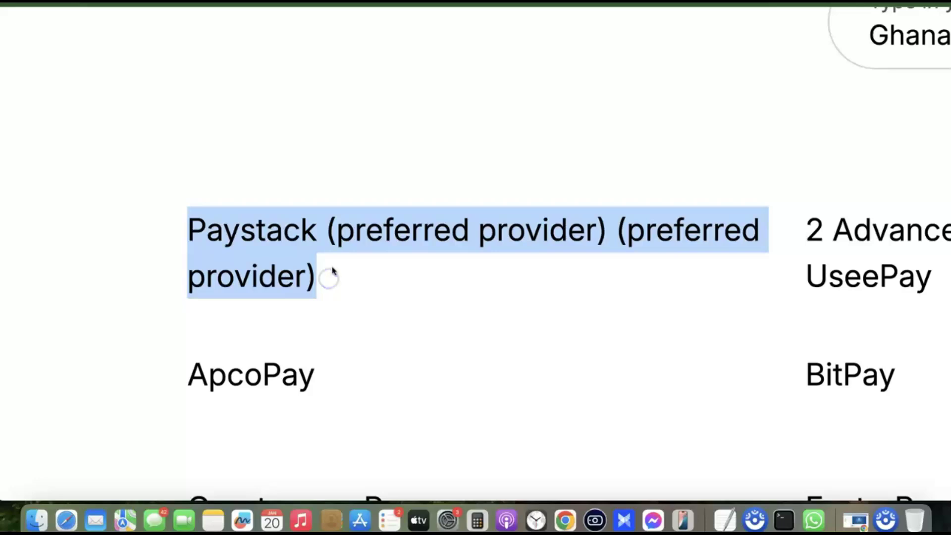
double_click(361, 184)
left_click(360, 184)
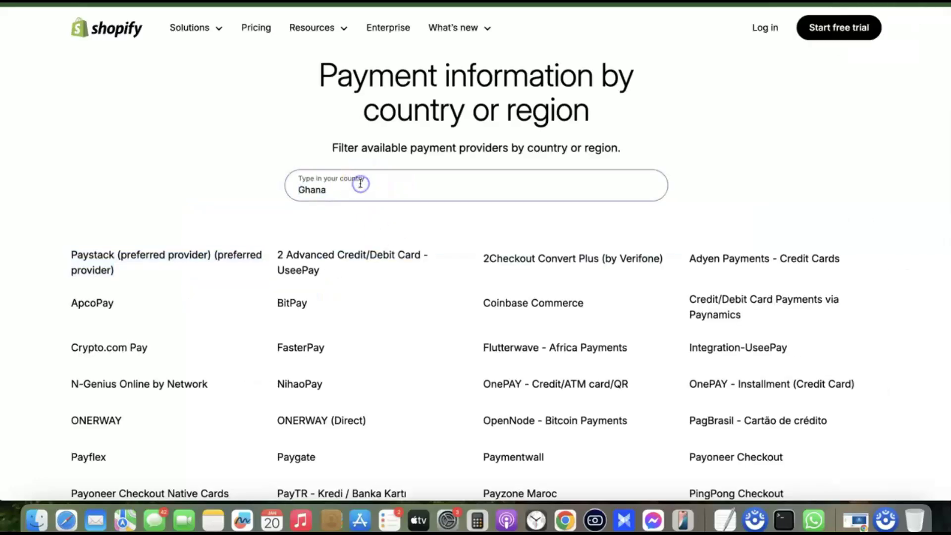
double_click(361, 184)
type("p")
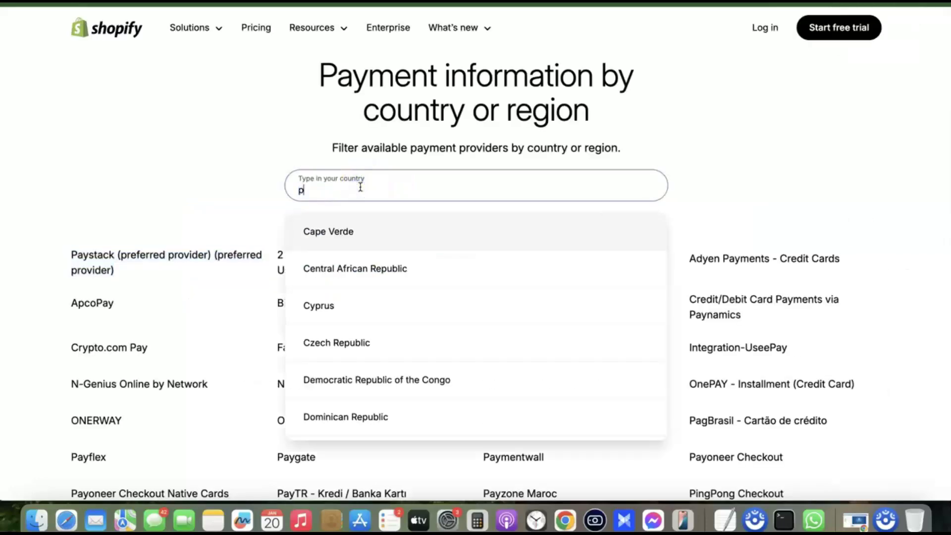
type("hil")
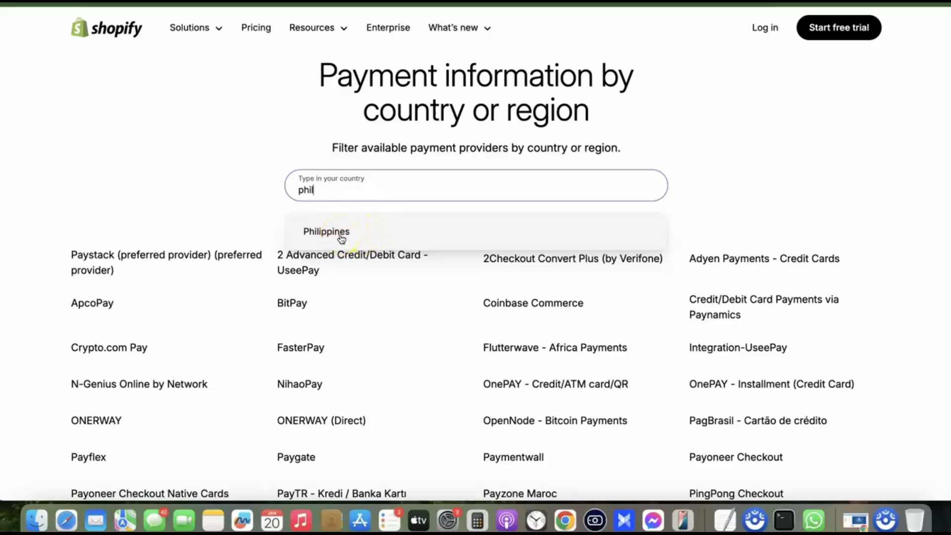
left_click(341, 233)
scroll(297, 225, "down", 1)
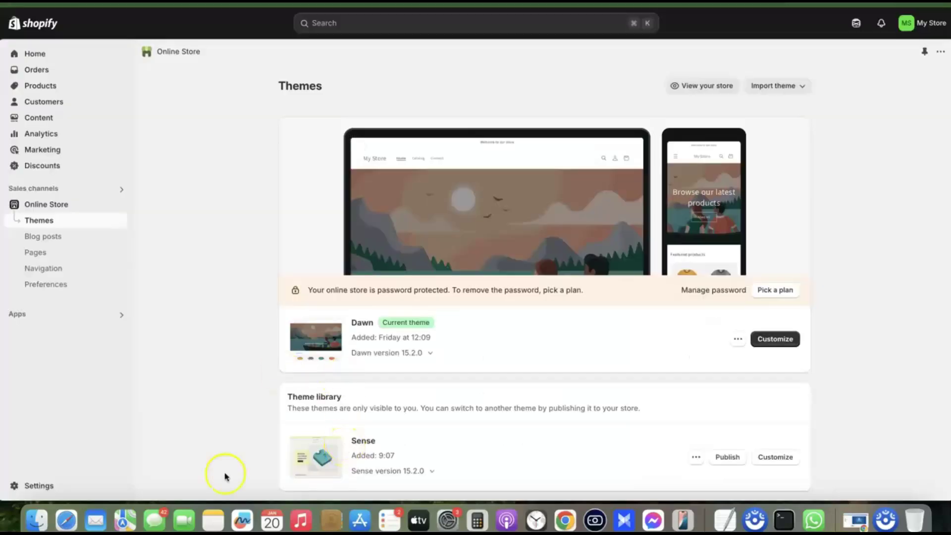
Go to Settings > Payments and bring up the third-party payment providers list via Choose a provider
left_click(30, 490)
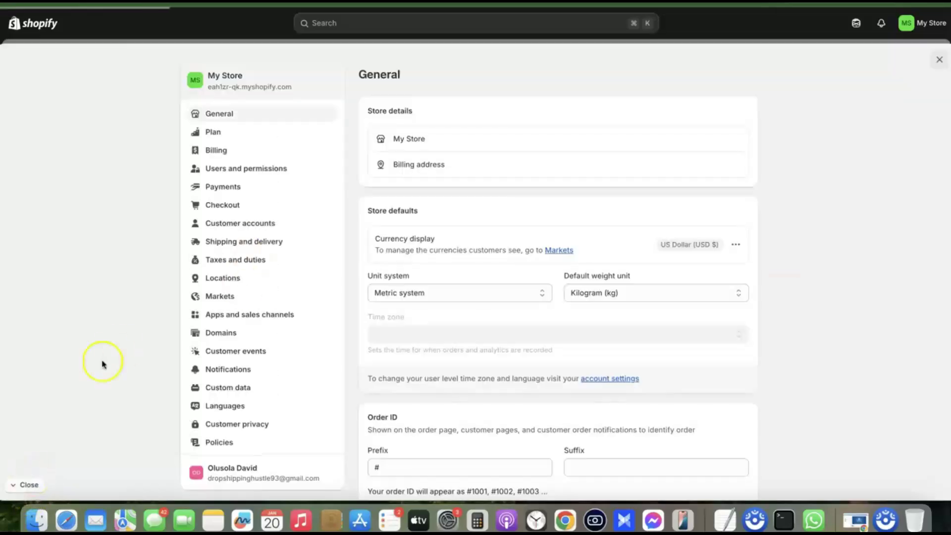
left_click(224, 187)
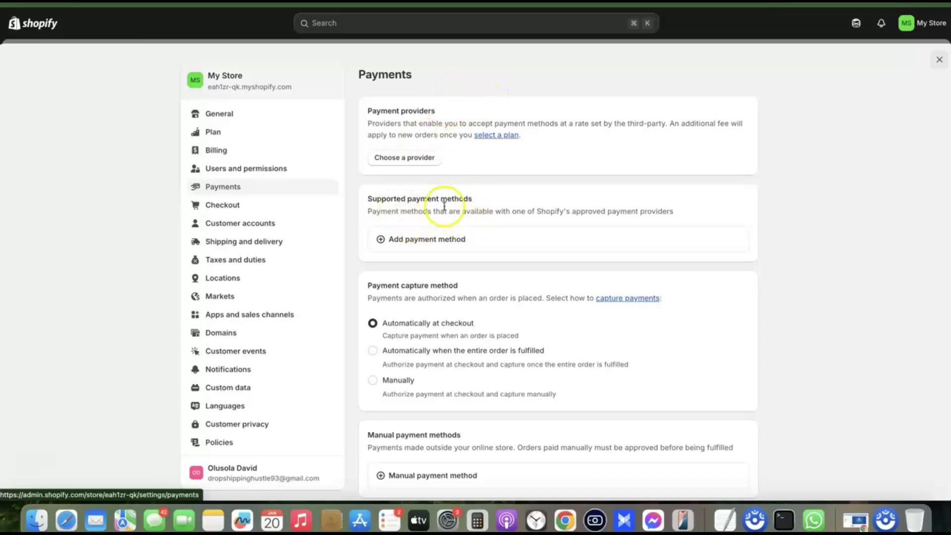
scroll(445, 208, "up", 3)
scroll(445, 209, "up", 2)
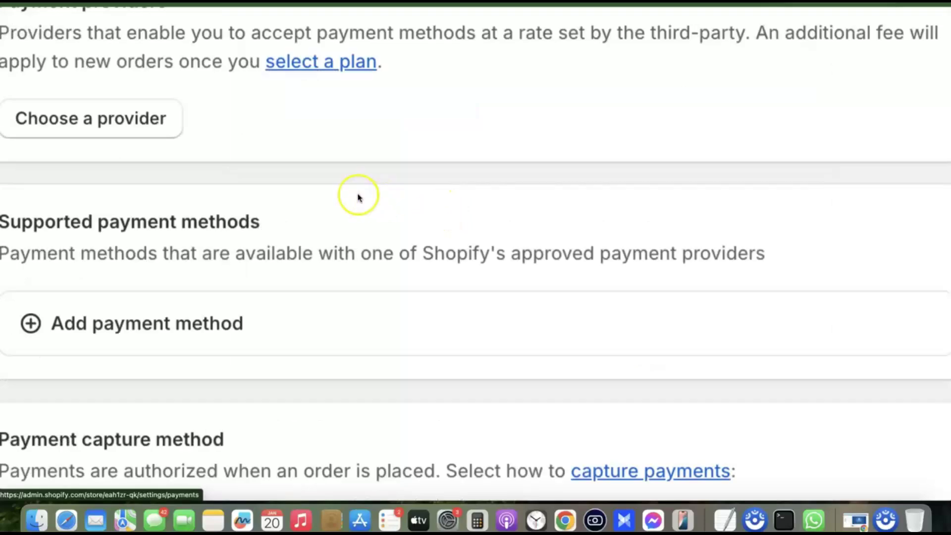
scroll(356, 198, "up", 5)
scroll(85, 272, "left", 2)
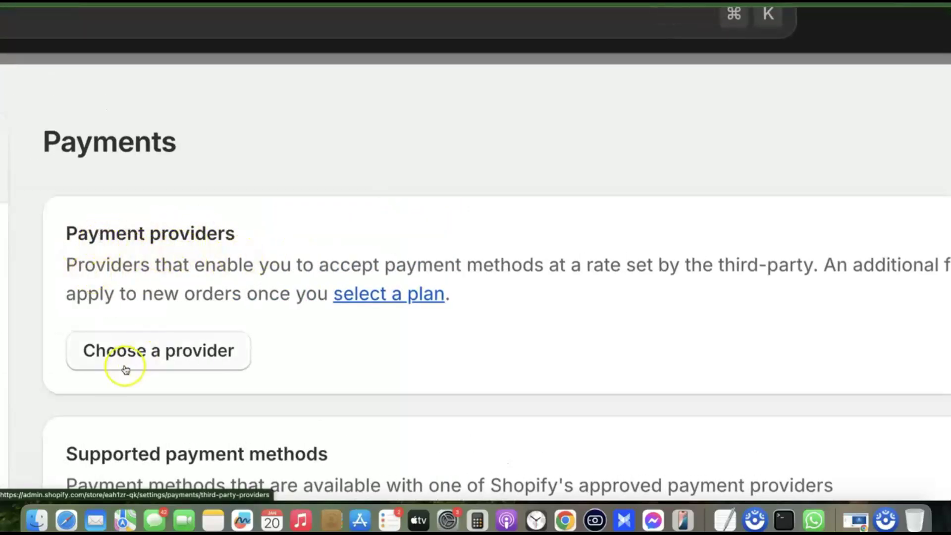
scroll(221, 345, "down", 5)
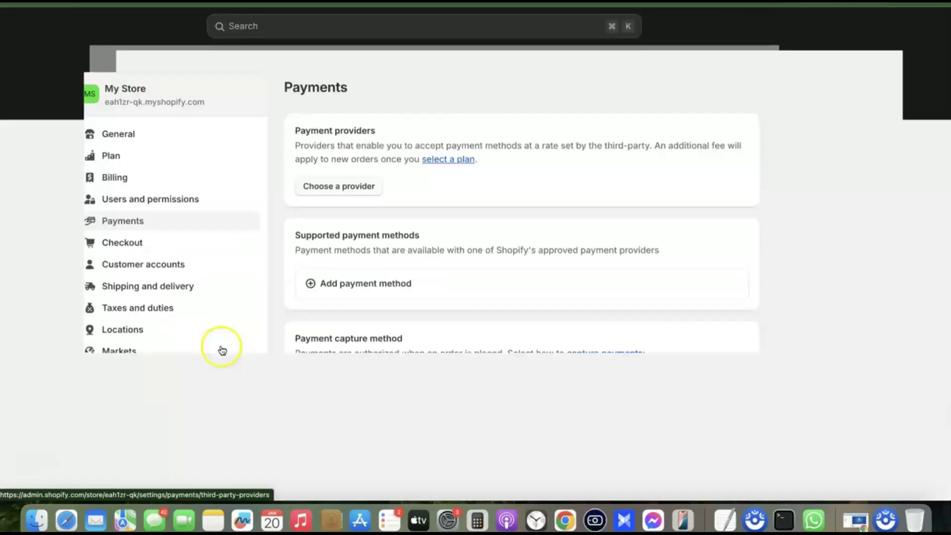
left_click(407, 158)
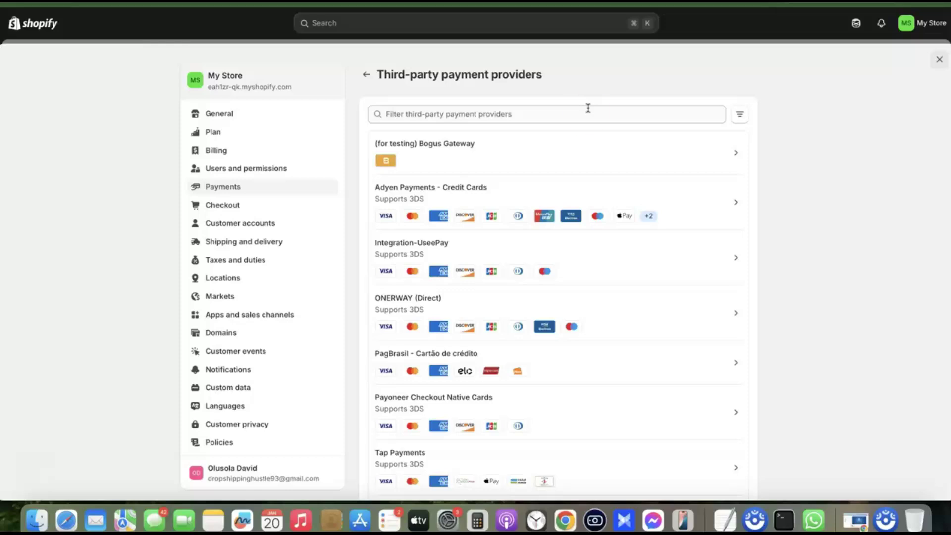
Filter the providers for 'Stripe' and begin Stripe setup to reach its sign-up form
left_click(587, 113)
type("S")
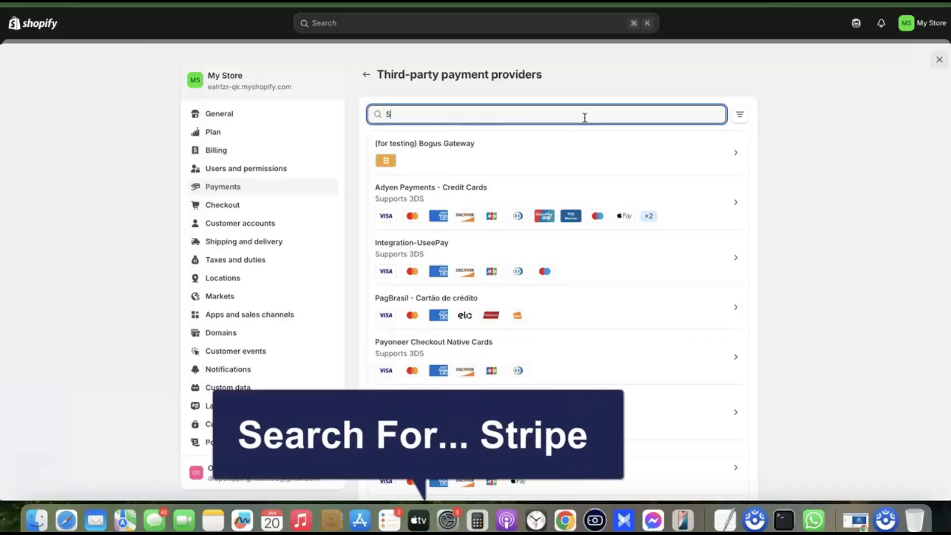
type("tripe")
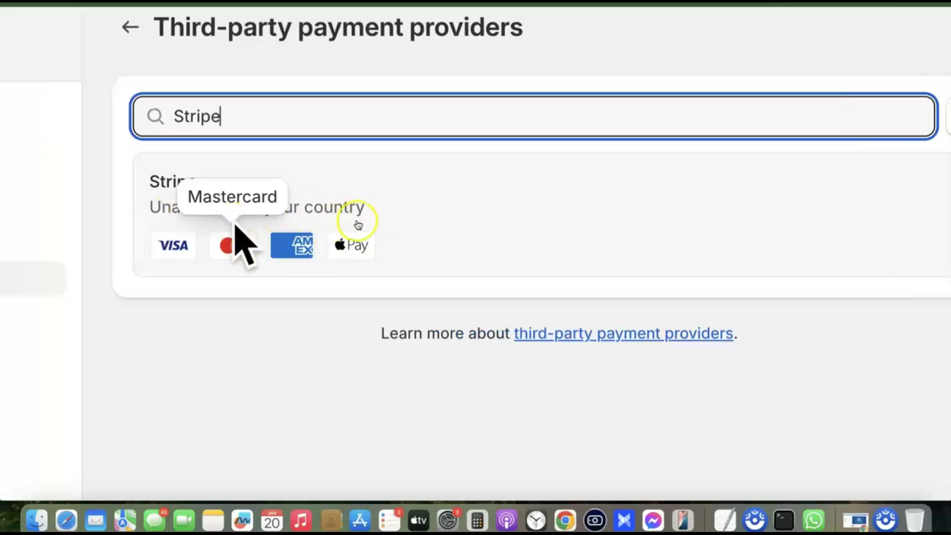
left_click(506, 215)
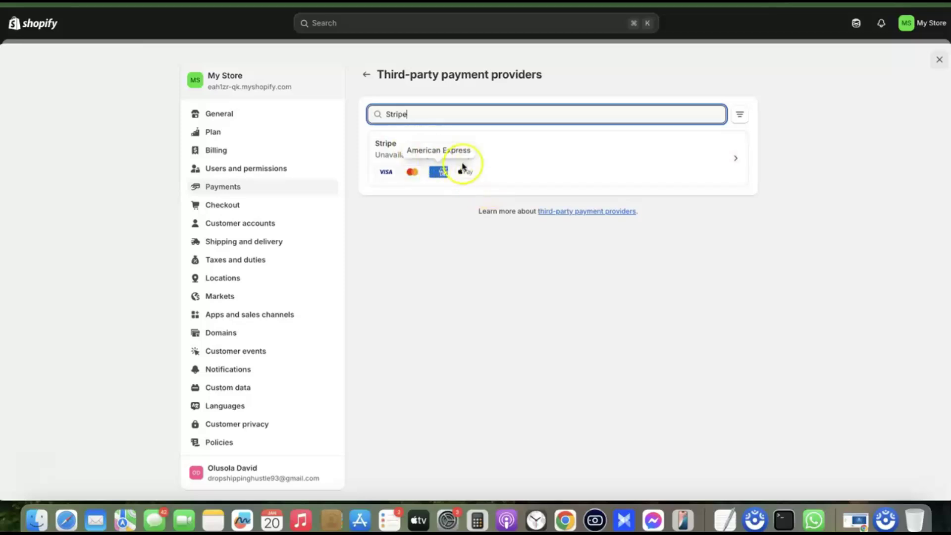
left_click(530, 155)
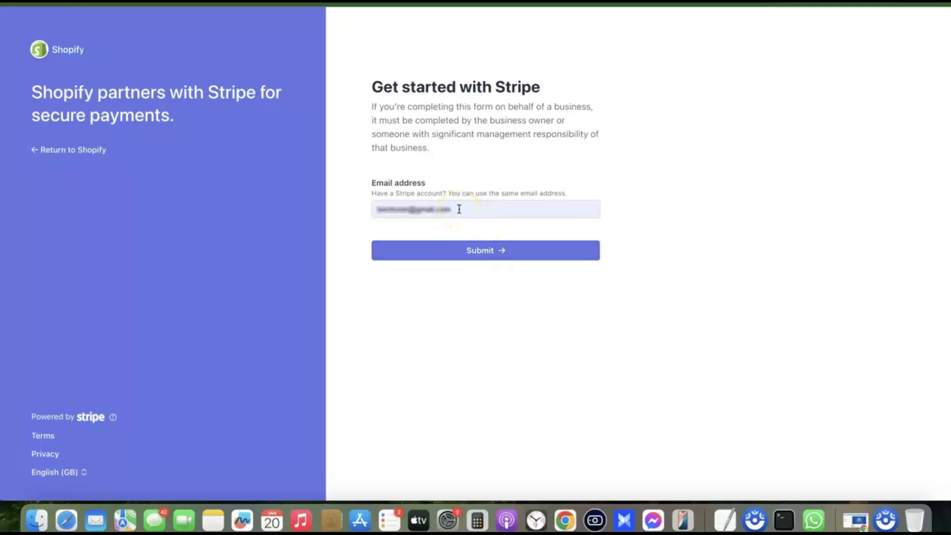
Sign in to Stripe with the saved password and connect the GoodsCastle Store account to Shopify
left_click(476, 252)
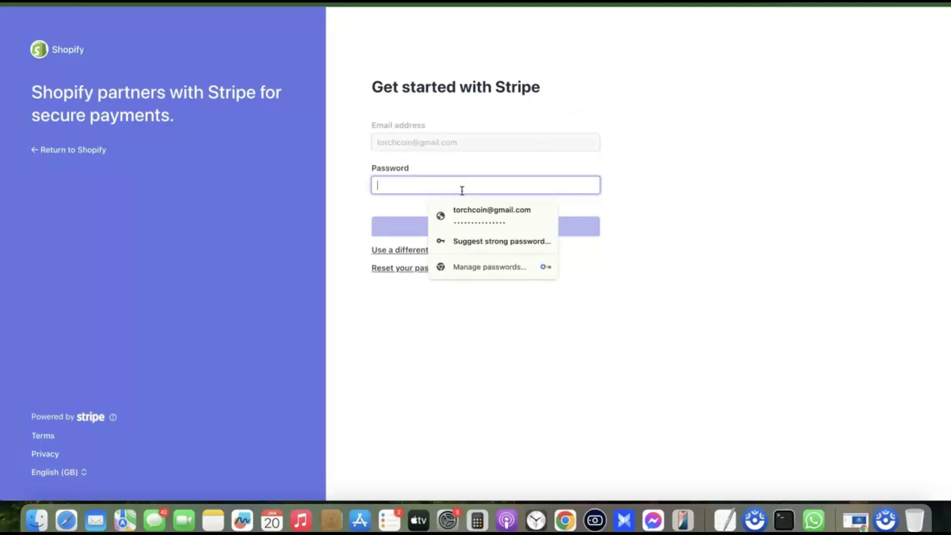
left_click(484, 214)
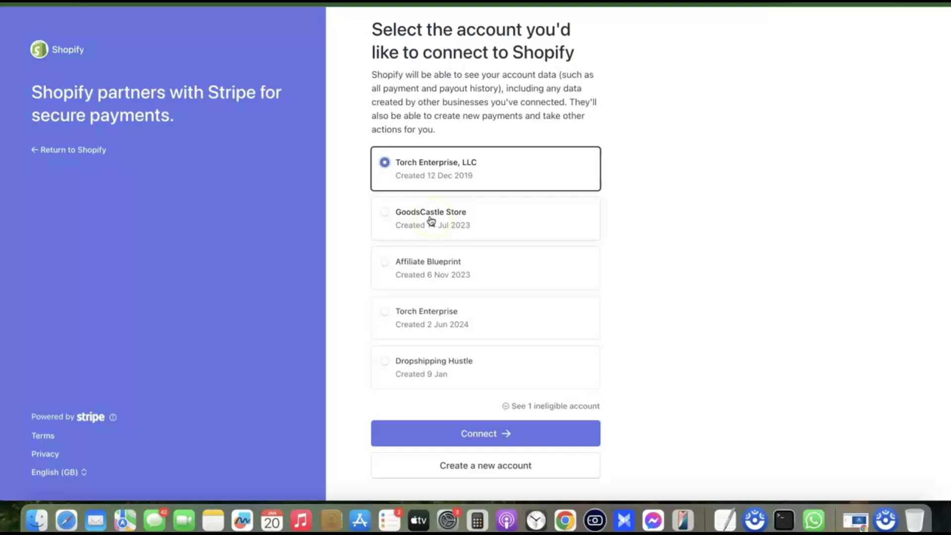
left_click(432, 220)
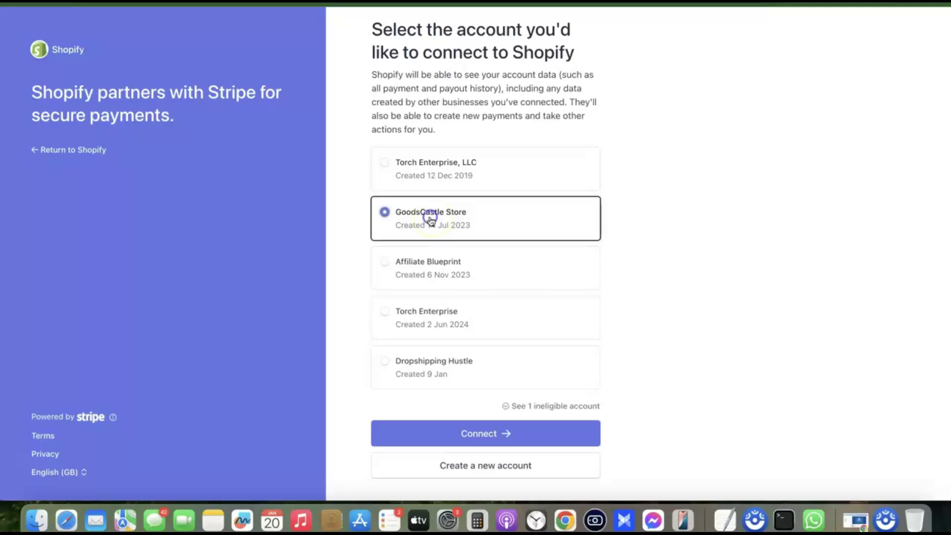
left_click(483, 433)
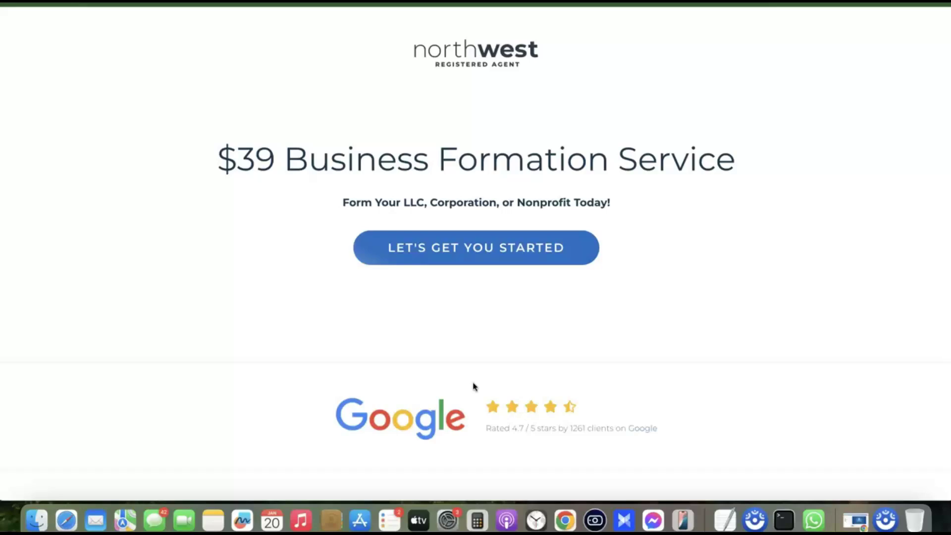
Start the $39 business formation order to reach the Form A New Company page
left_click(686, 260)
left_click(497, 254)
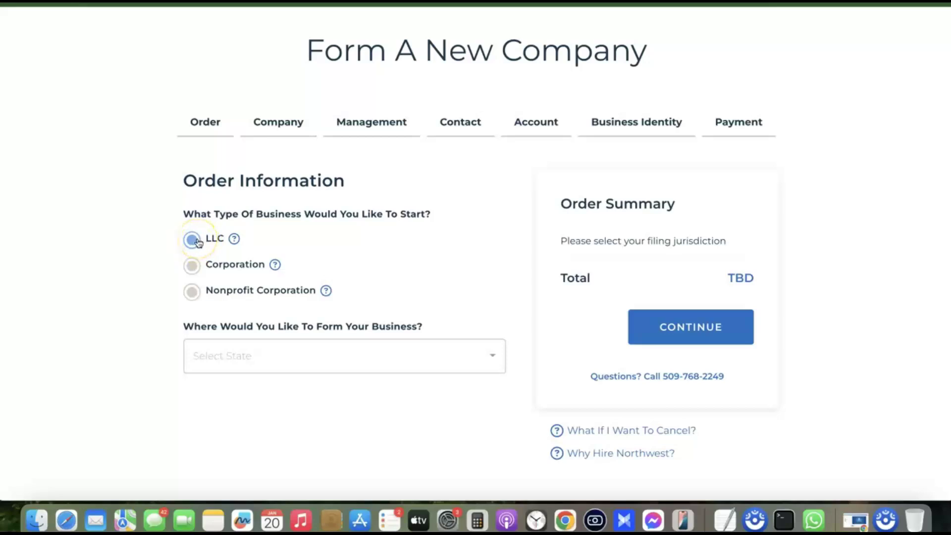
Choose New Mexico as the LLC's state, keep $52 standard filing, and continue ($116.00 total)
scroll(198, 243, "down", 1)
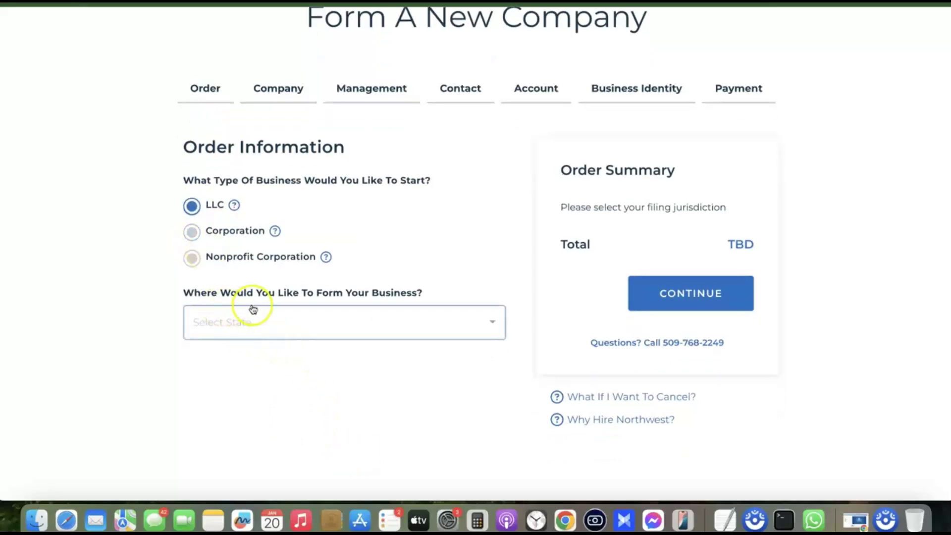
left_click(372, 313)
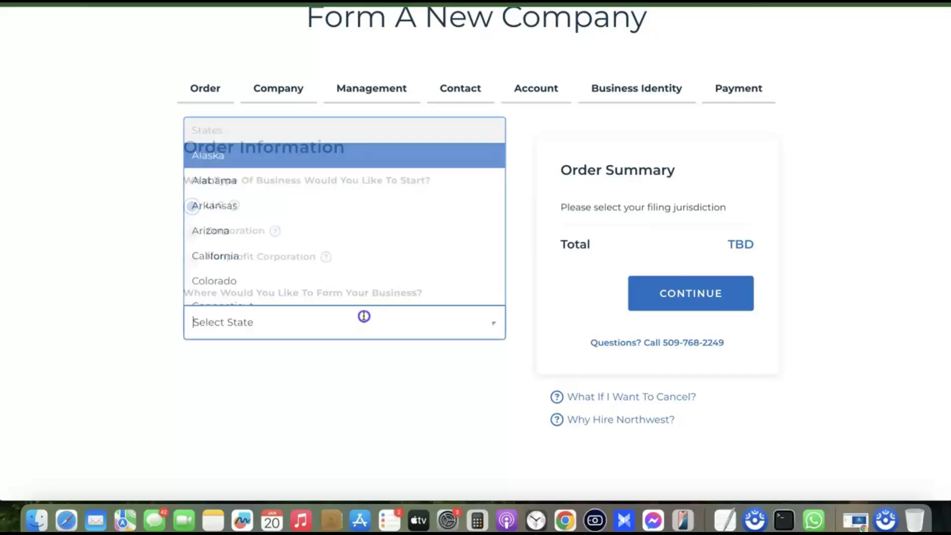
scroll(337, 267, "down", 3)
scroll(338, 256, "down", 10)
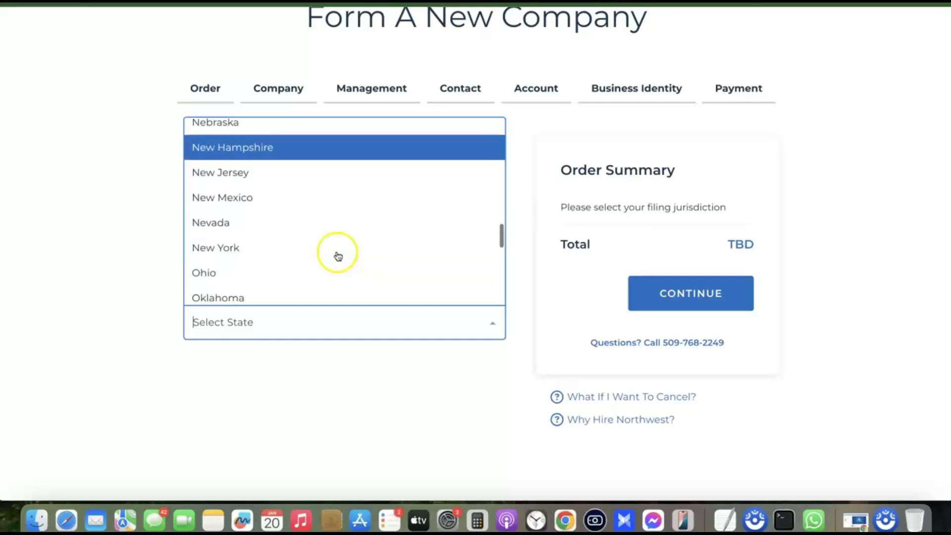
scroll(338, 256, "up", 3)
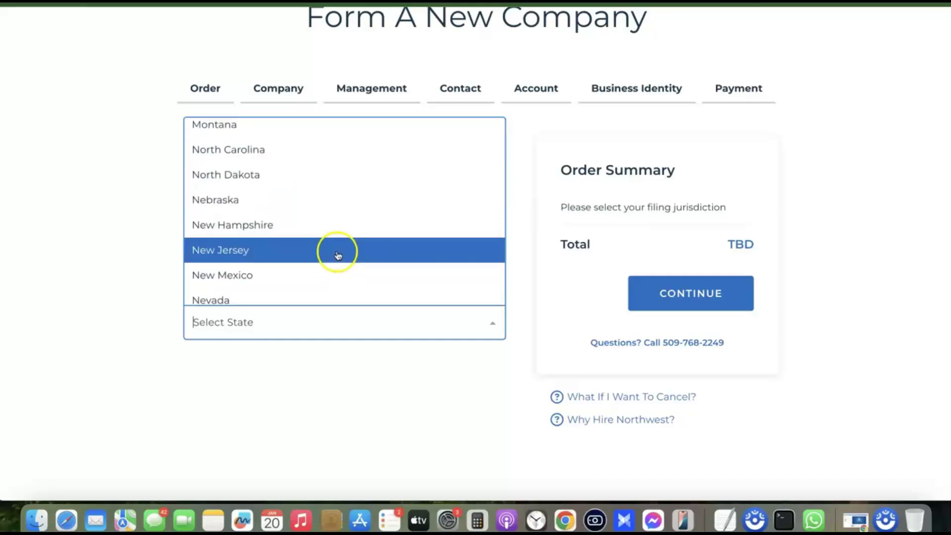
scroll(338, 256, "up", 2)
scroll(337, 258, "down", 2)
scroll(335, 259, "down", 2)
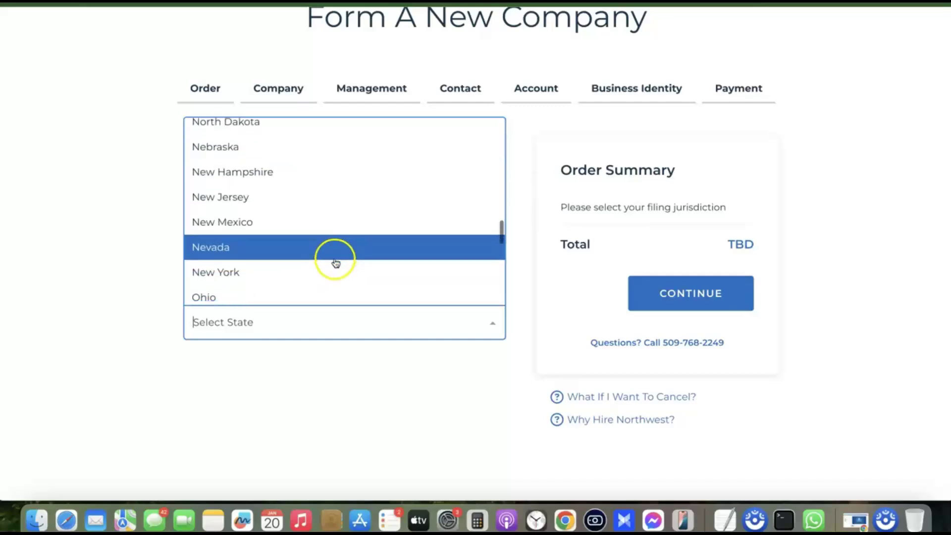
left_click(303, 229)
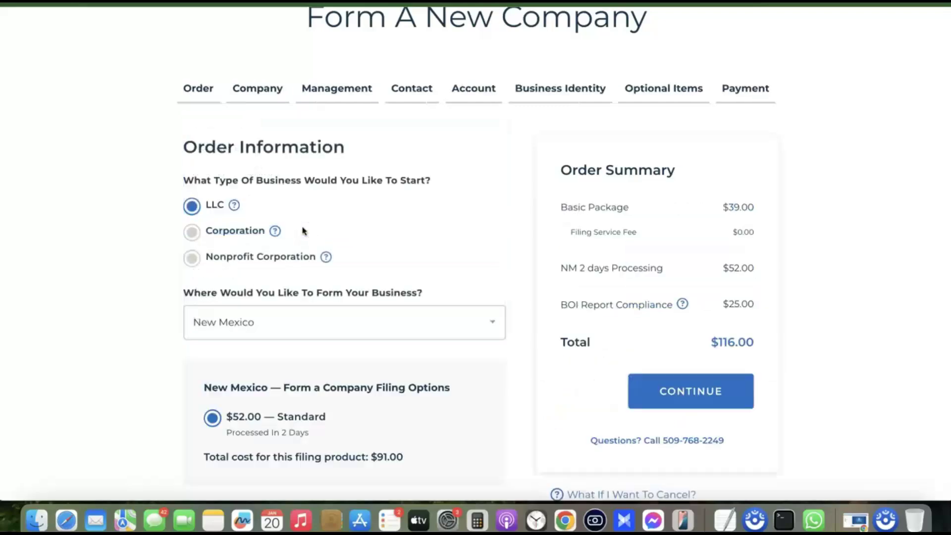
scroll(785, 220, "down", 3)
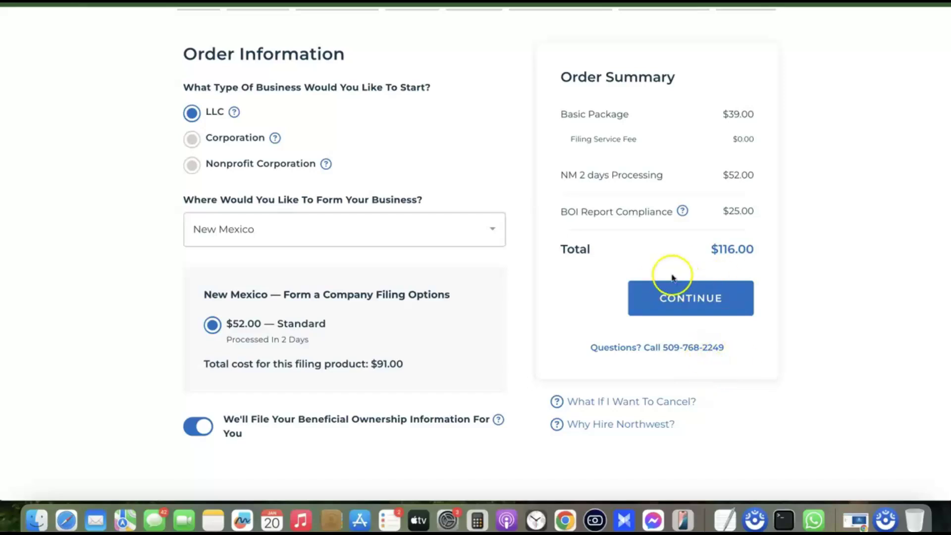
left_click(701, 282)
scroll(565, 396, "down", 1)
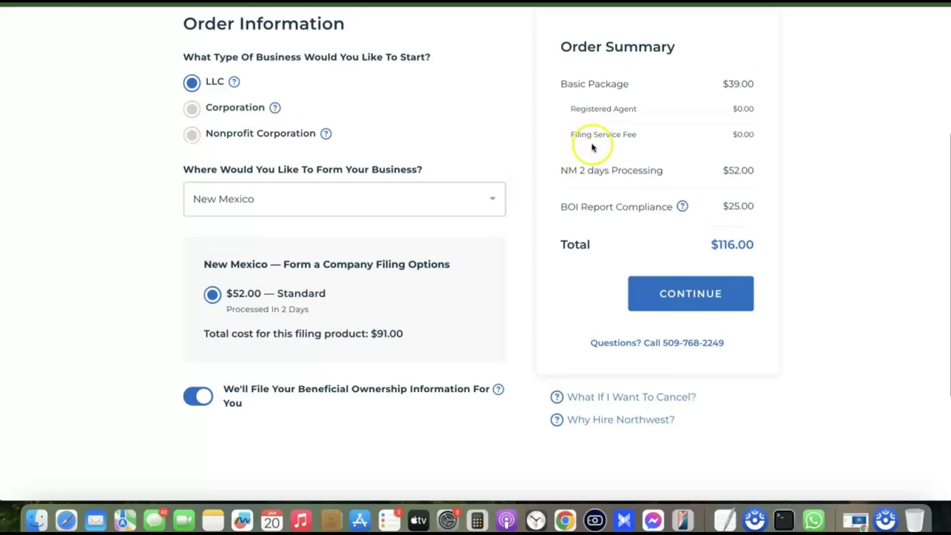
Advance to Company Details and answer No to sending legal notices to an attorney
left_click(707, 295)
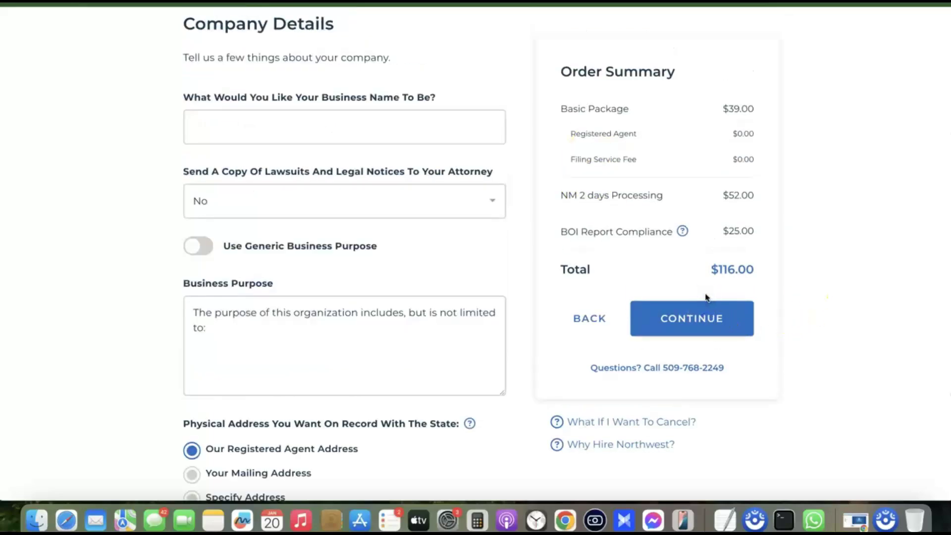
left_click(410, 126)
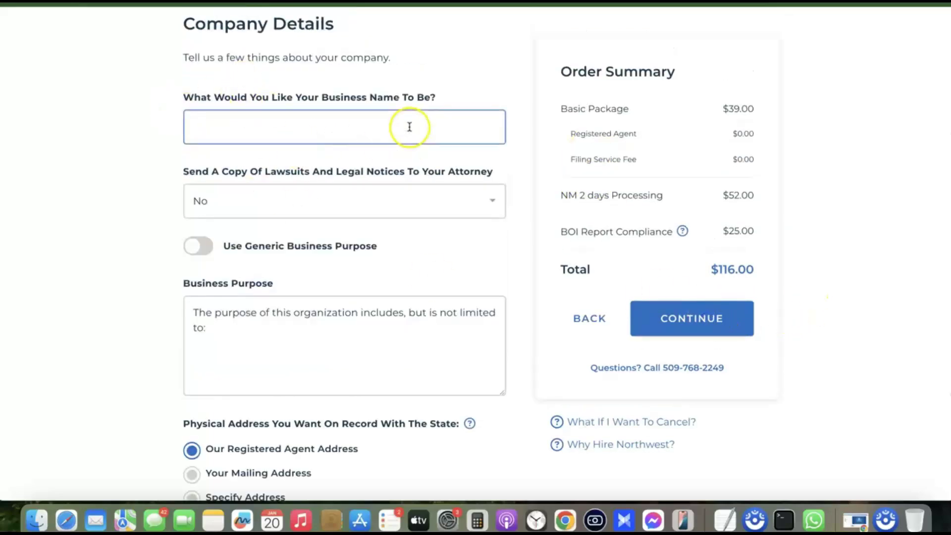
left_click(282, 207)
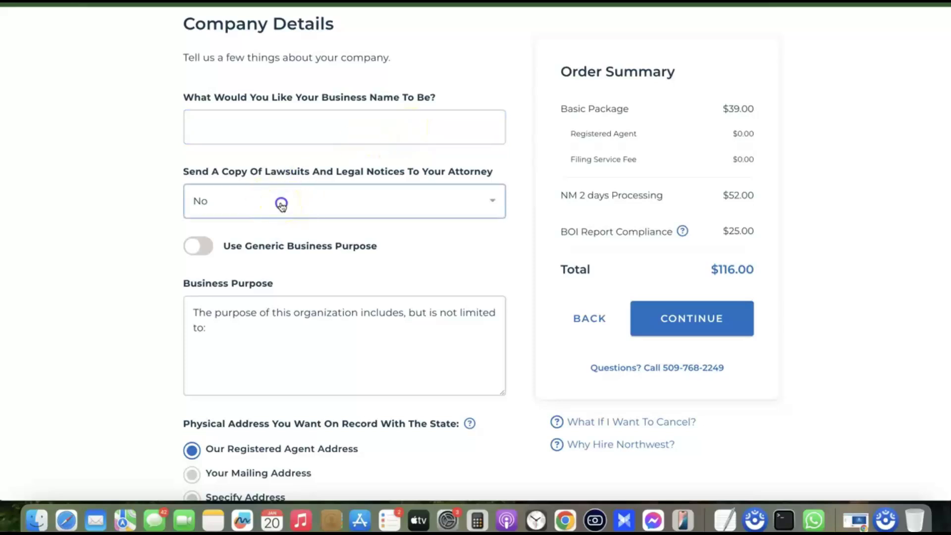
left_click(281, 205)
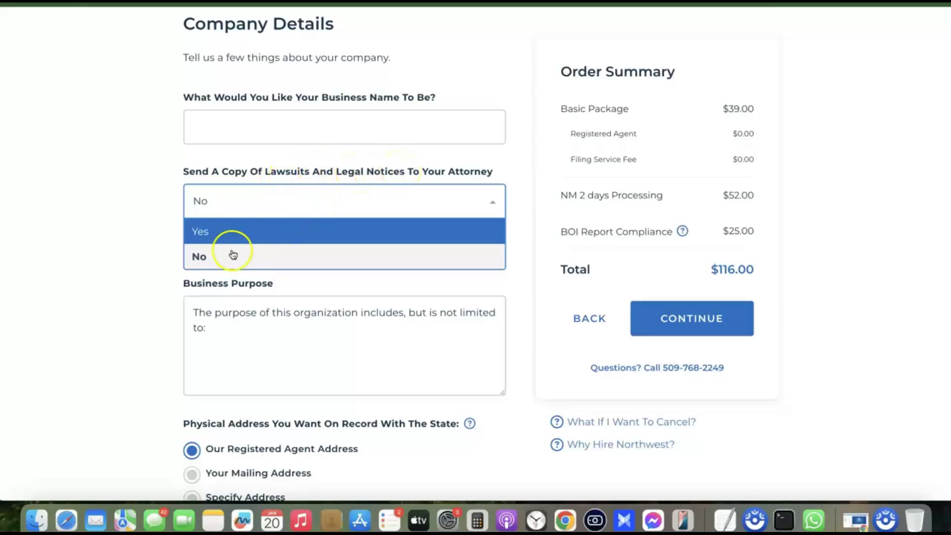
left_click(204, 256)
Visit the Business Purpose field, then return to the top of the Company Details form
scroll(292, 243, "down", 1)
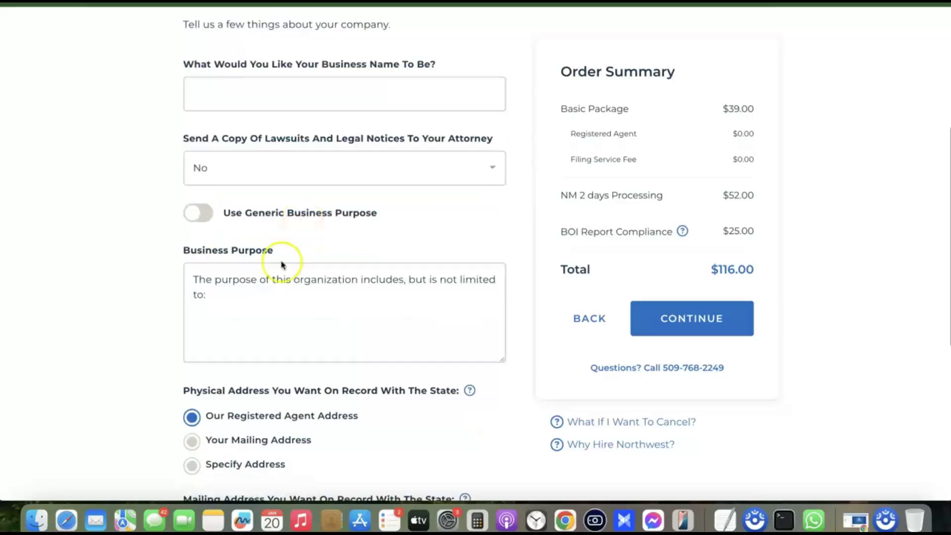
left_click(342, 315)
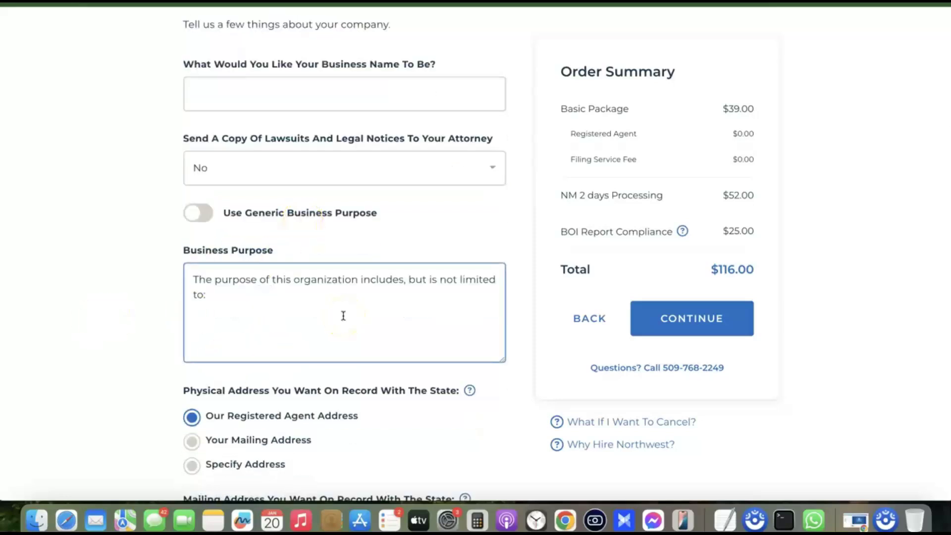
scroll(342, 316, "down", 5)
left_click(395, 240)
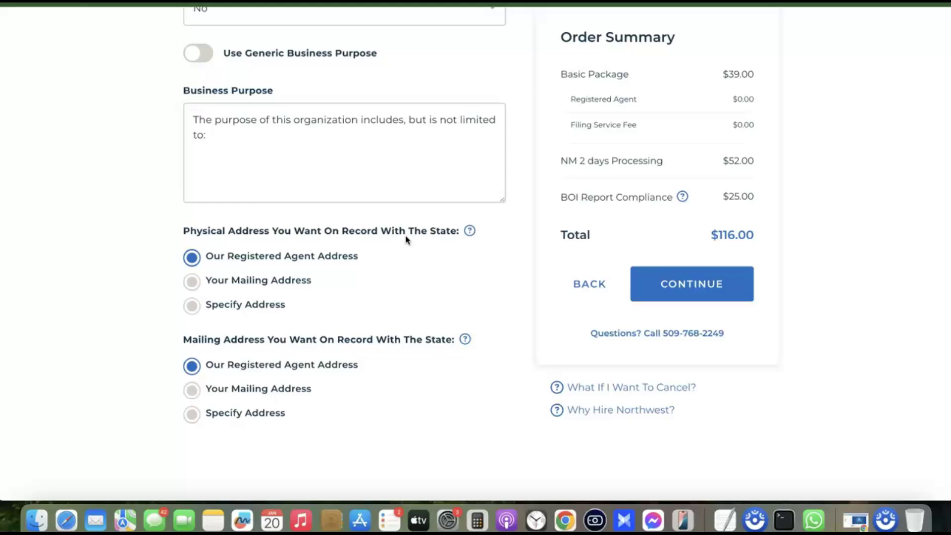
left_click(439, 245)
scroll(439, 245, "up", 5)
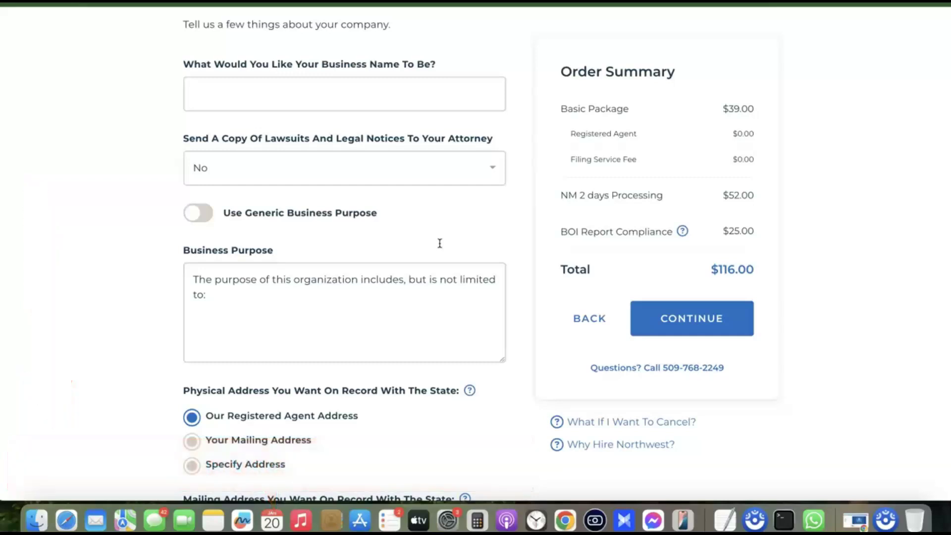
scroll(512, 225, "up", 5)
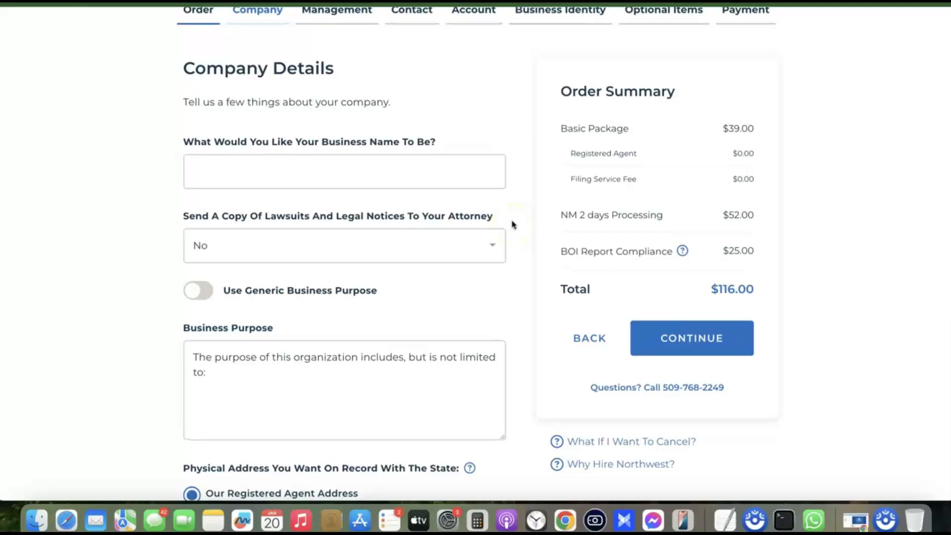